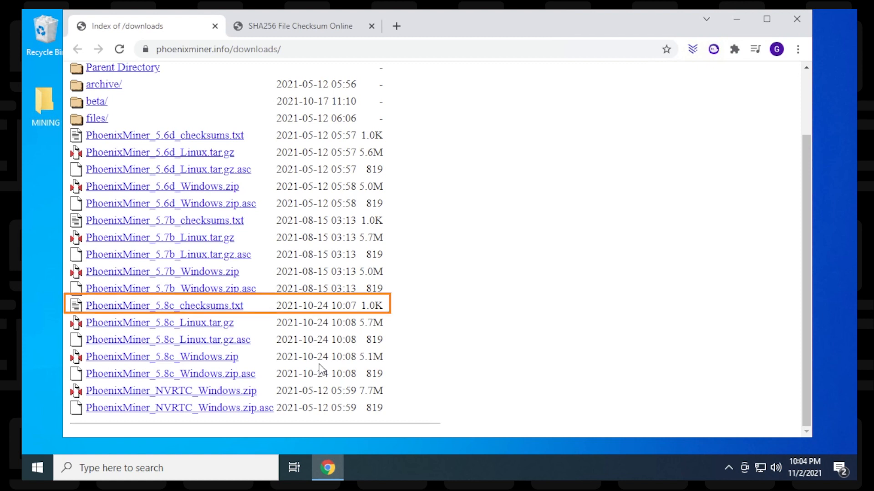
Open PhoenixMiner_5.8c_checksums.txt from the downloads index in a new tab and view its checksums.
click(203, 310)
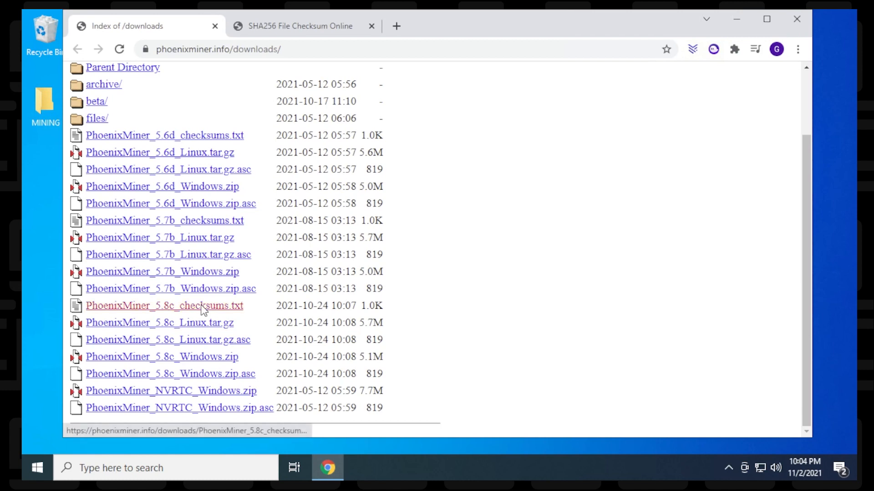
right_click(203, 310)
click(229, 314)
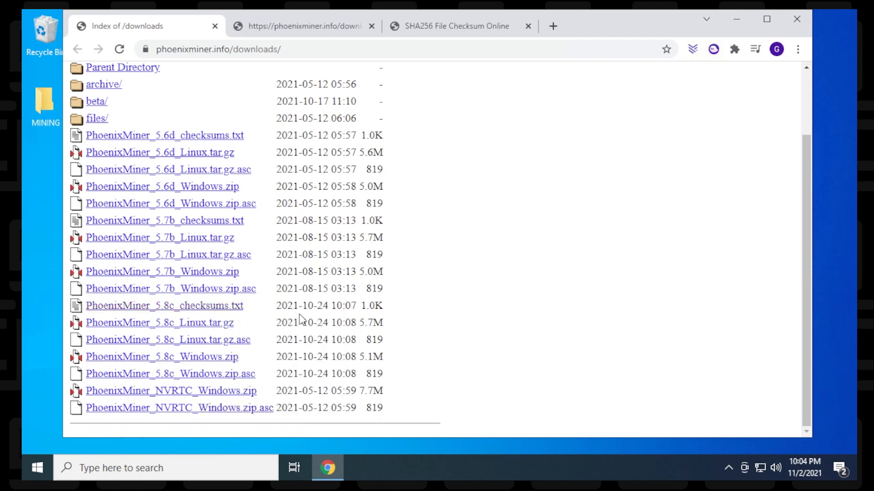
click(300, 24)
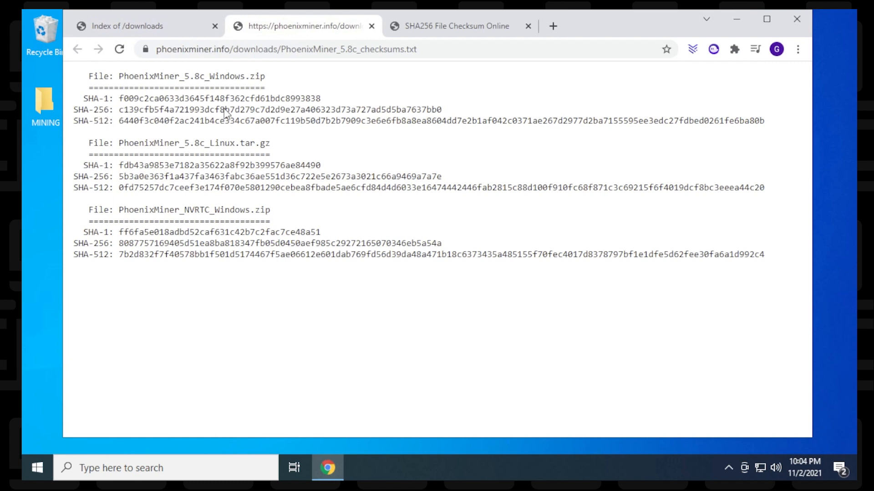
Return to the downloads index and save PhoenixMiner_5.8c_Windows.zip to the MINING folder on the desktop.
click(172, 24)
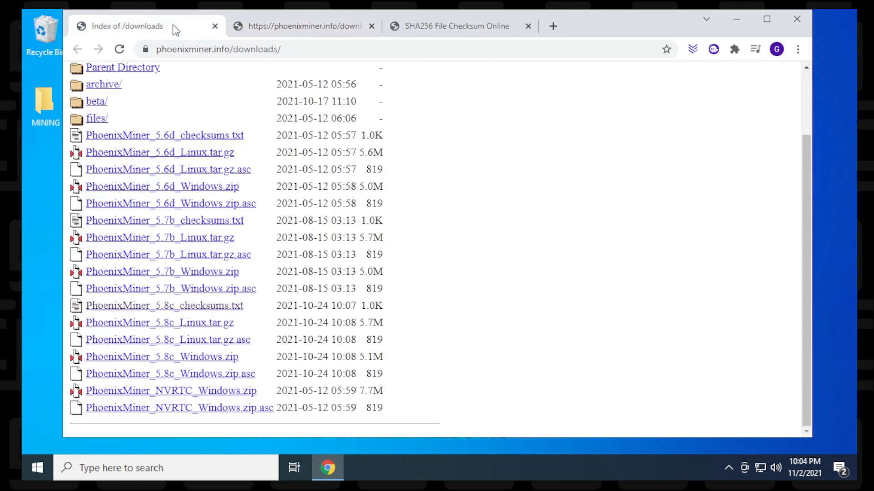
right_click(205, 358)
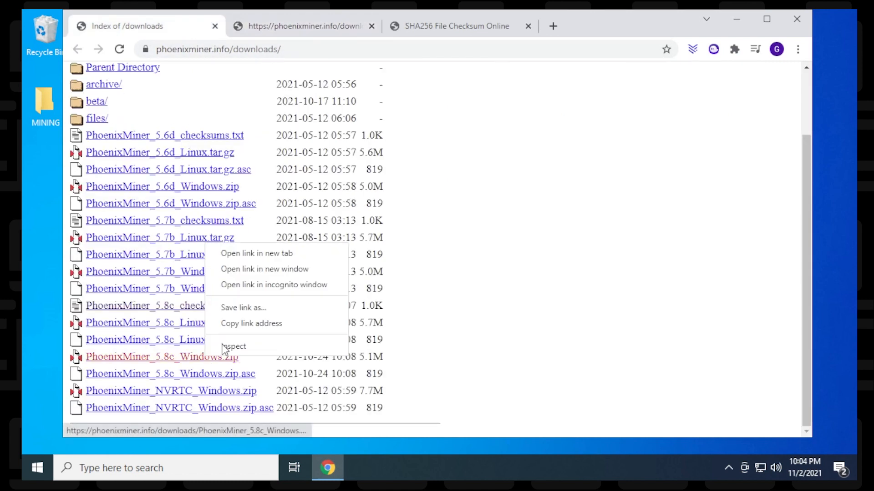
click(251, 307)
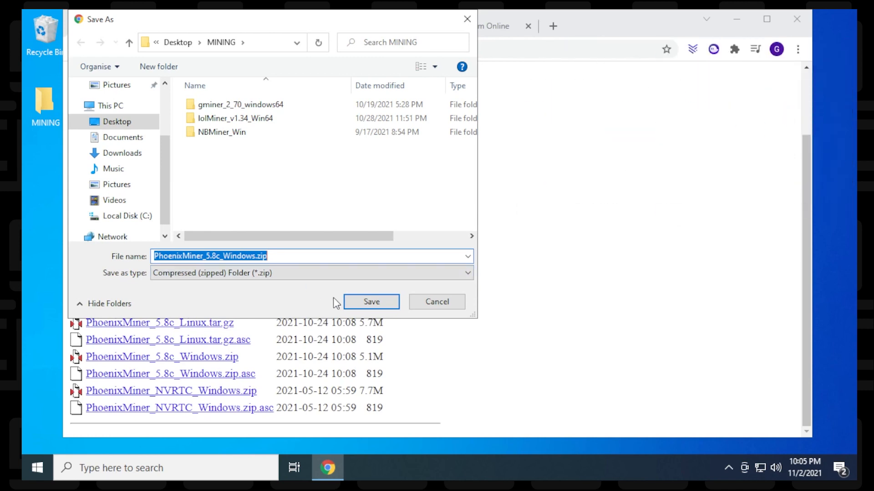
click(349, 301)
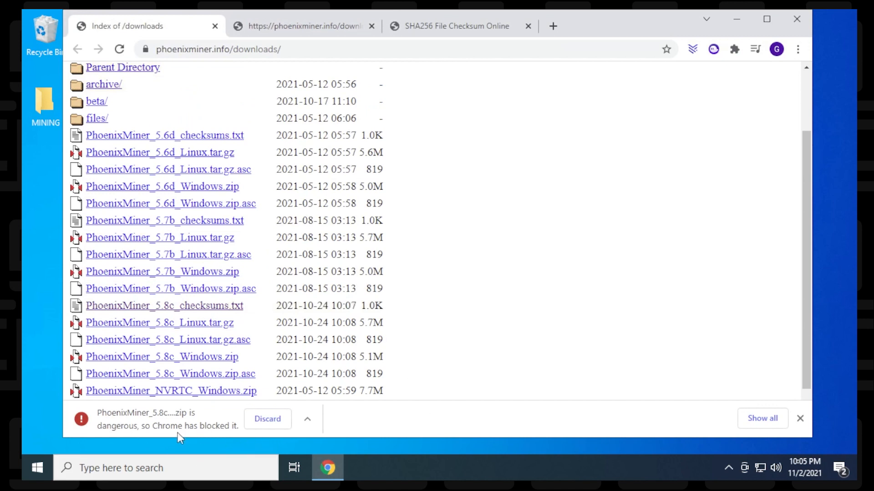
Keep the blocked PhoenixMiner_5.8c_Windows.zip download despite the danger warning, and close the downloads page.
click(759, 425)
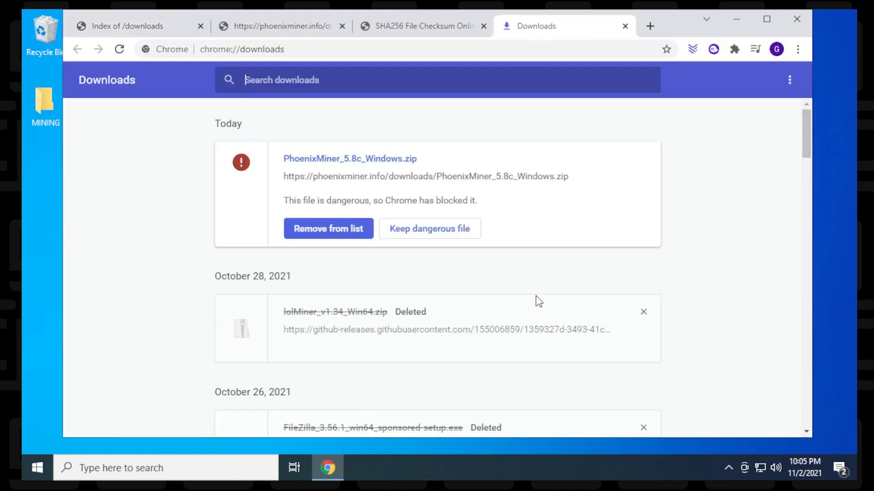
click(427, 230)
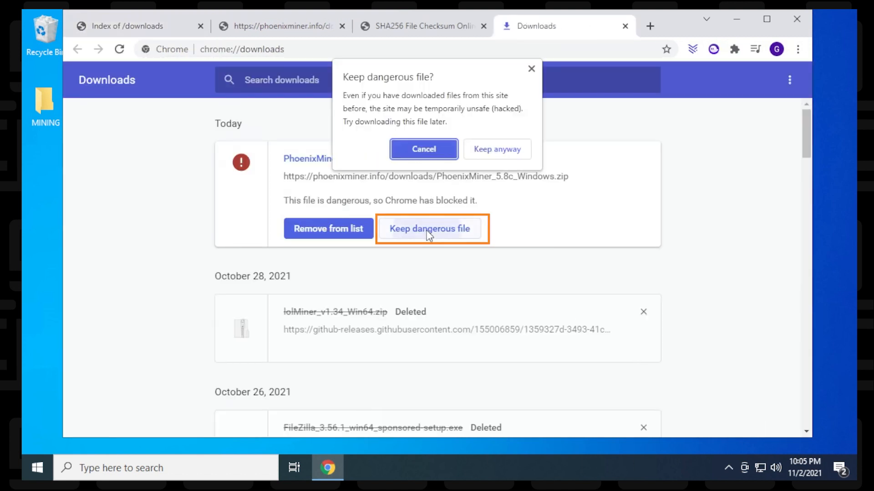
click(497, 155)
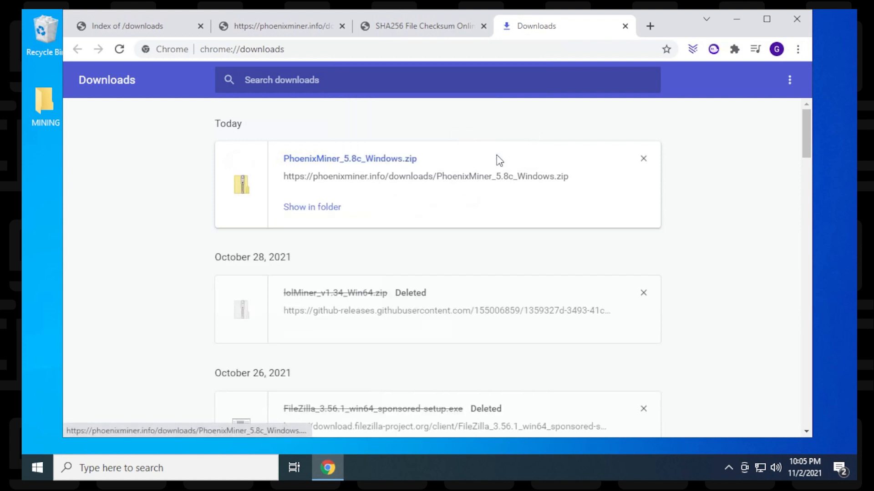
click(625, 26)
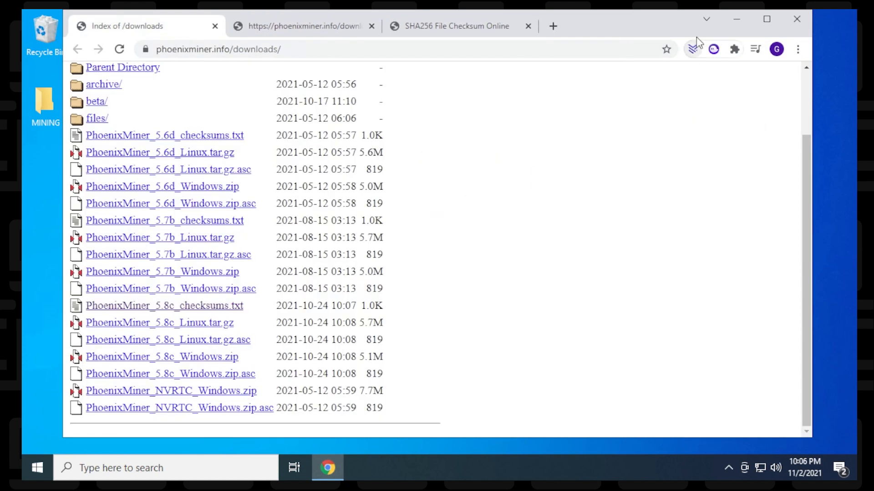
Minimize the browser, open the desktop's MINING folder and select PhoenixMiner_5.8c_Windows.zip.
click(732, 20)
double_click(48, 108)
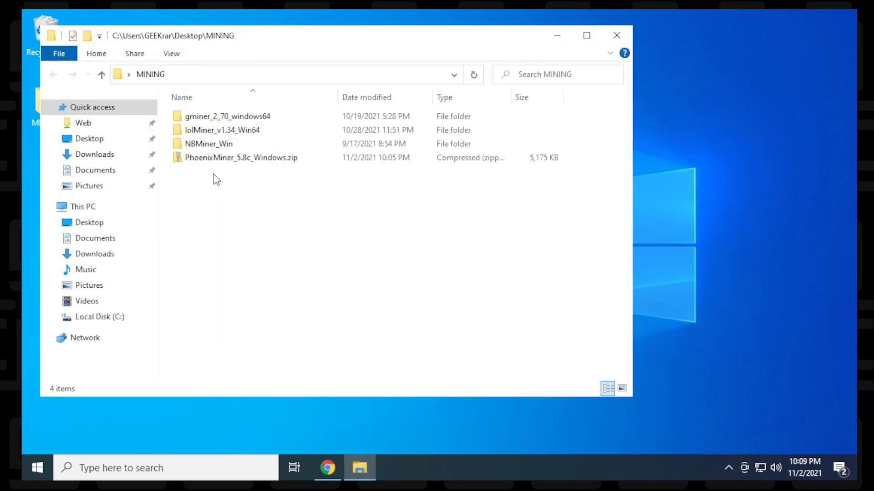
click(287, 160)
click(286, 161)
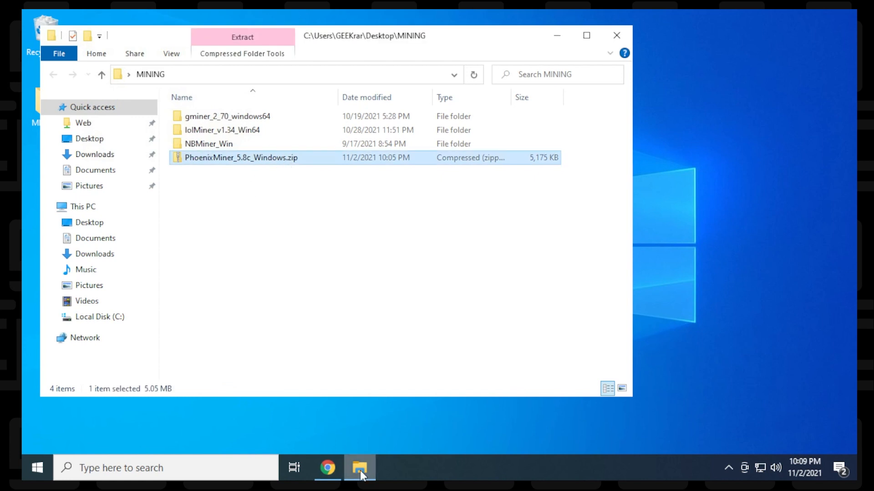
Place the browser beside the MINING folder and hash PhoenixMiner_5.8c_Windows.zip with the online SHA256 File Checksum tool.
click(327, 475)
drag(350, 26, 730, 44)
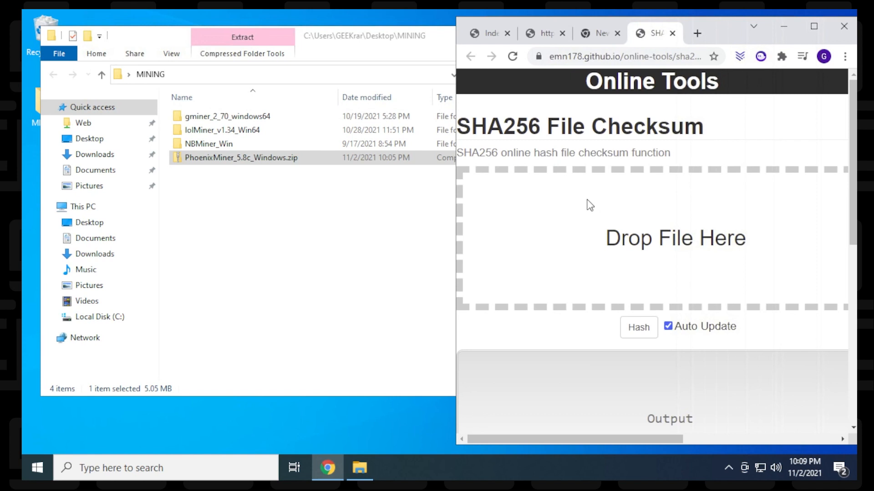
click(231, 161)
drag(217, 162, 646, 240)
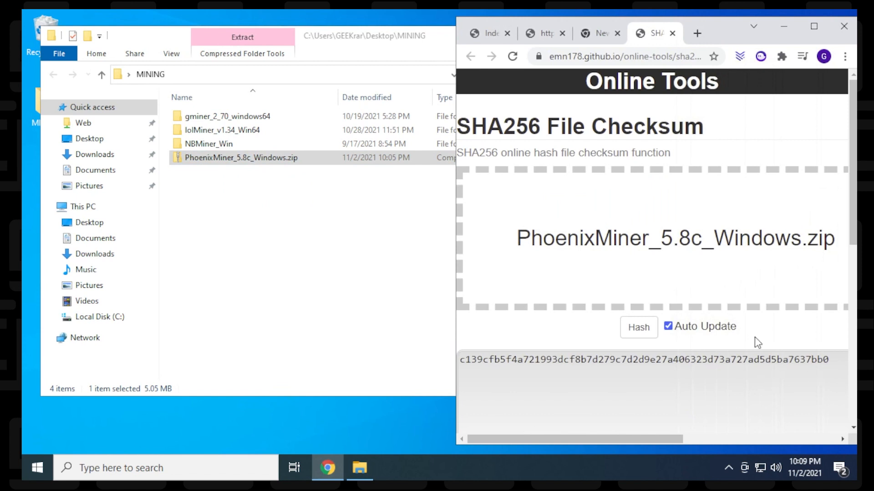
Compare the published SHA-256 of PhoenixMiner_5.8c_Windows.zip with the computed hash in side-by-side windows, then close both browser windows.
click(547, 33)
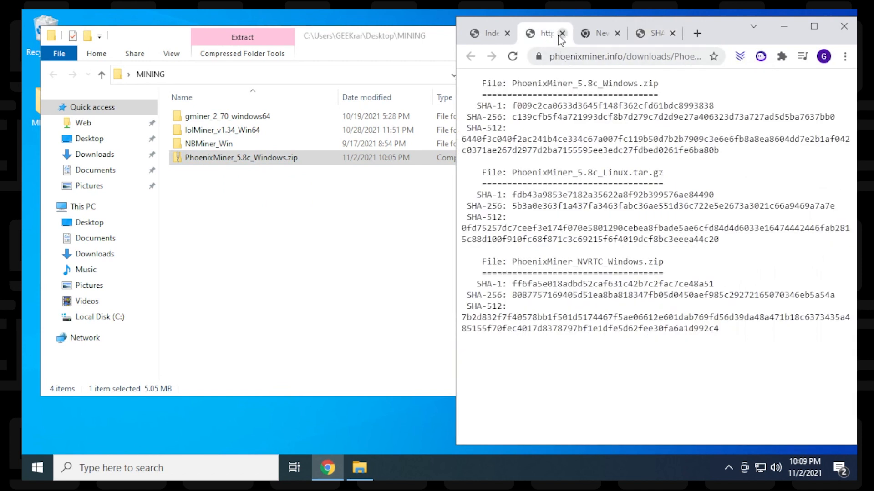
drag(550, 34, 111, 45)
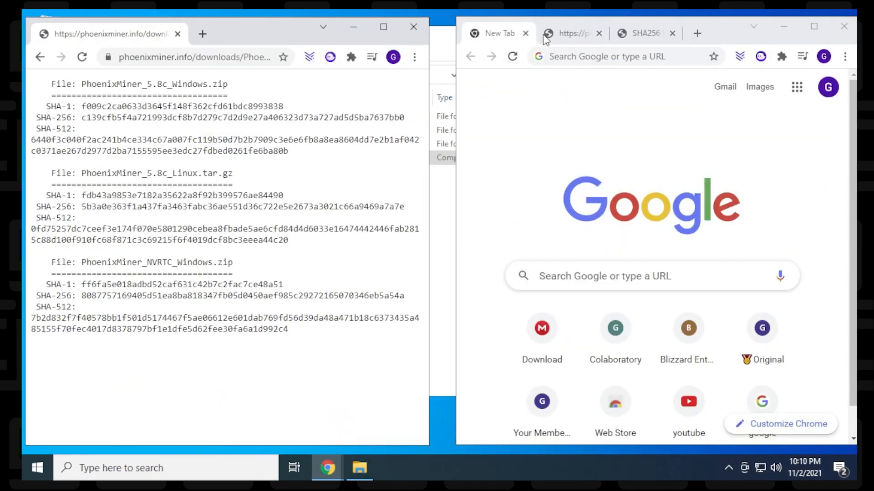
click(525, 33)
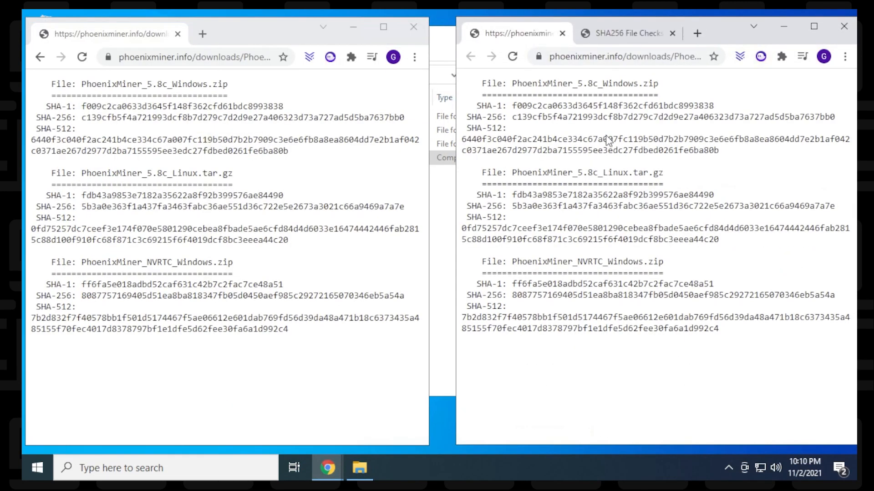
click(621, 28)
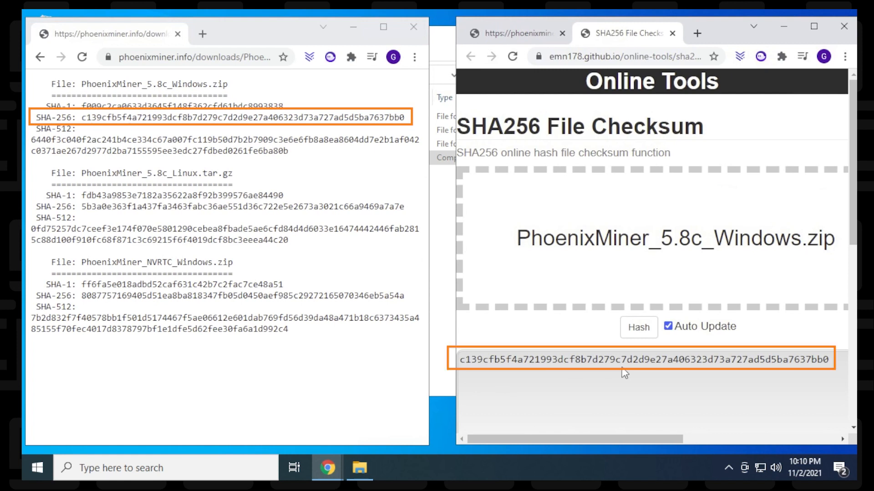
drag(82, 118, 405, 118)
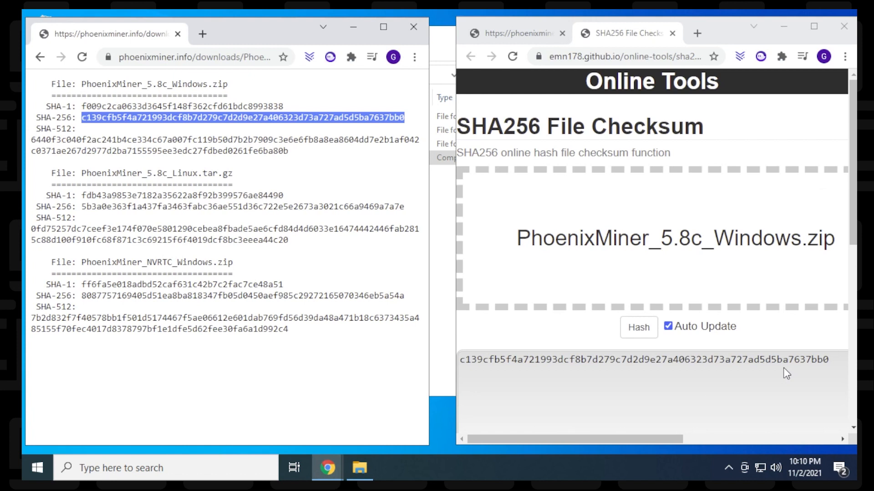
click(422, 34)
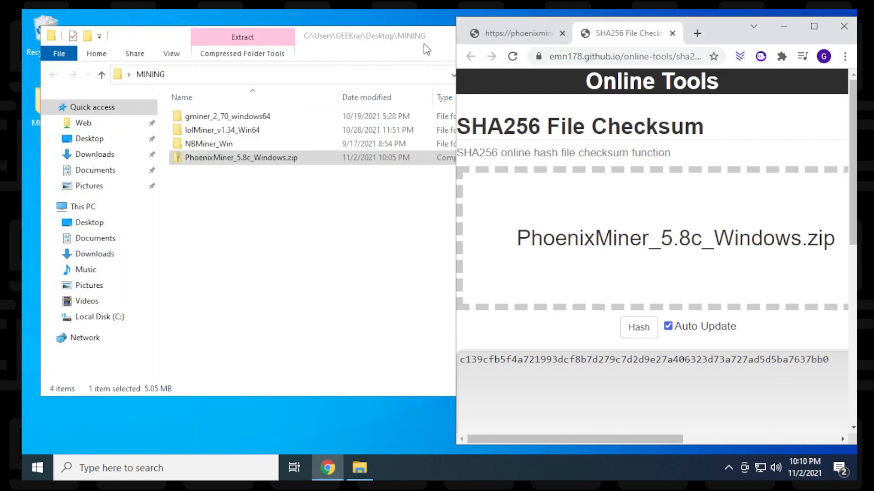
click(843, 27)
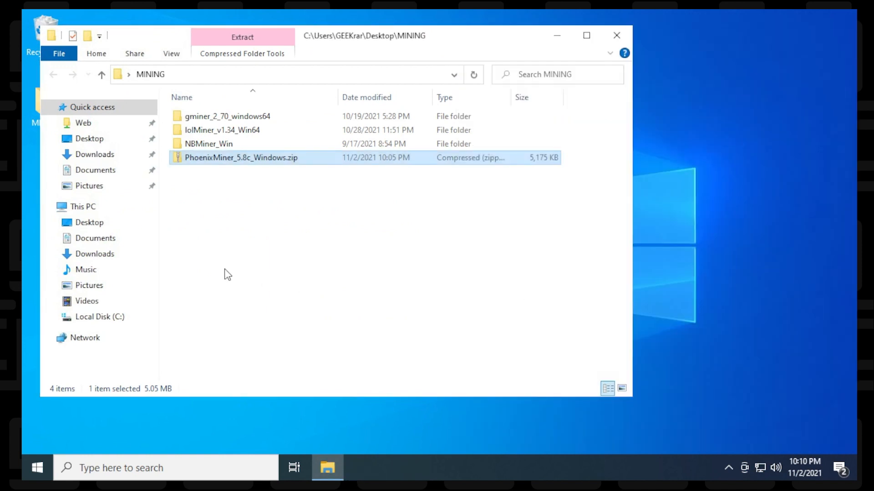
Extract PhoenixMiner_5.8c_Windows.zip into a PhoenixMiner_5.8c_Windows folder inside MINING.
drag(353, 41, 440, 44)
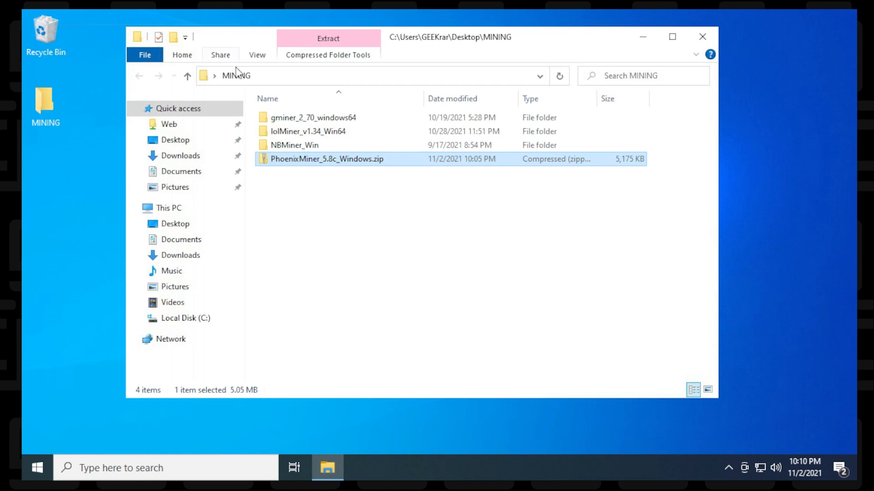
right_click(295, 162)
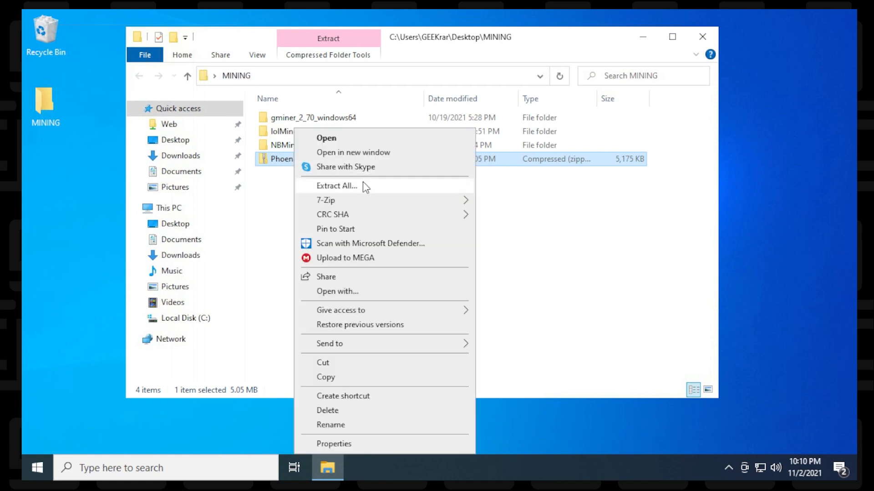
click(362, 182)
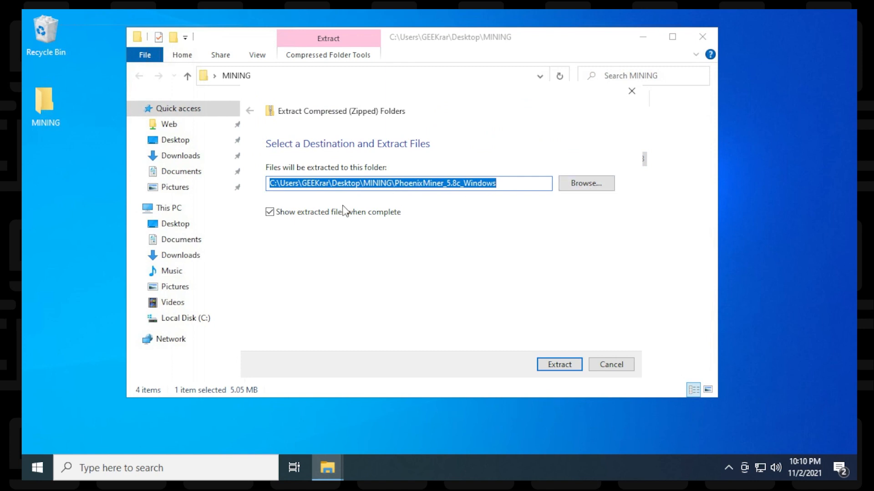
click(553, 365)
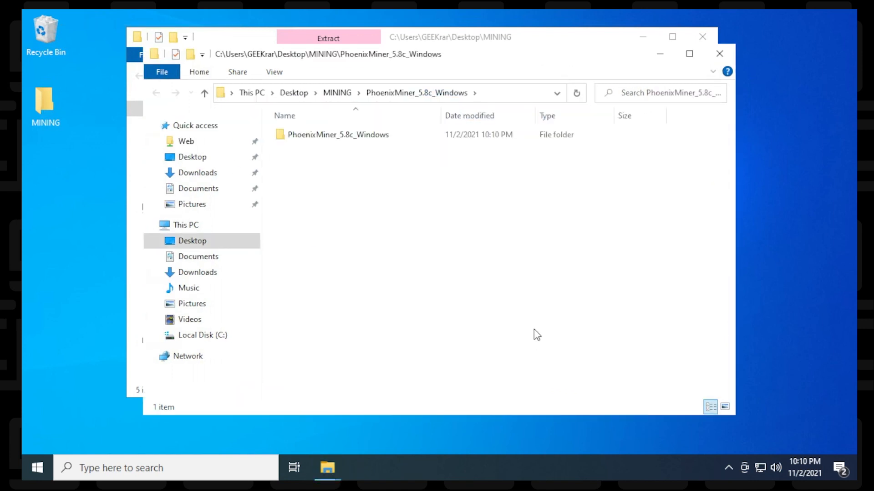
Close the leftover MINING window, open the inner PhoenixMiner_5.8c_Windows folder and select config.txt.
click(719, 53)
click(700, 37)
double_click(342, 136)
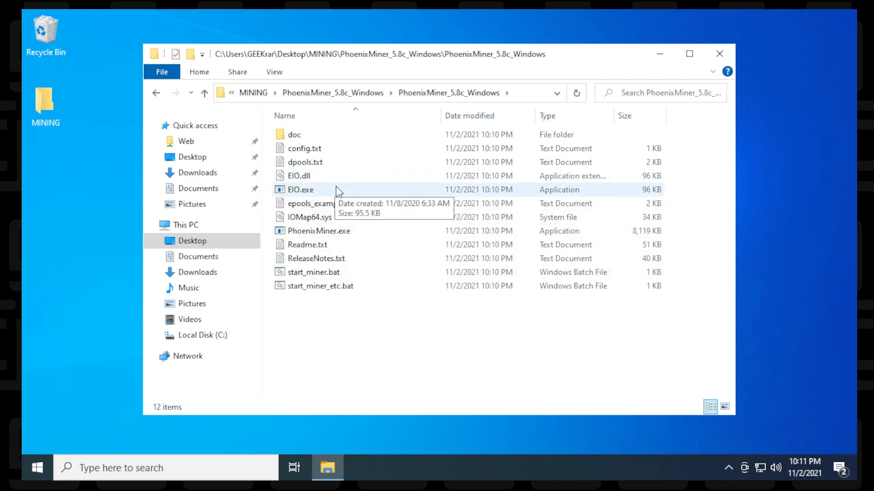
key(c)
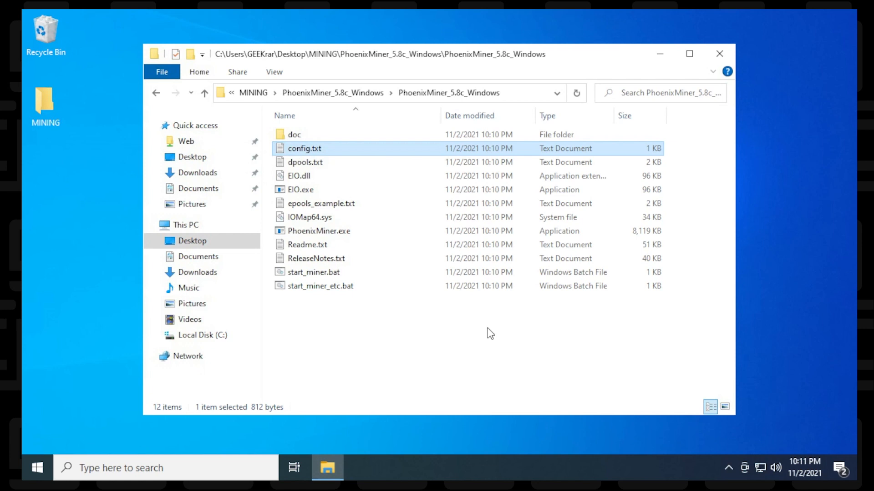
Open start_miner.bat for editing in Notepad and widen the window to fit the full PhoenixMiner command line.
right_click(326, 278)
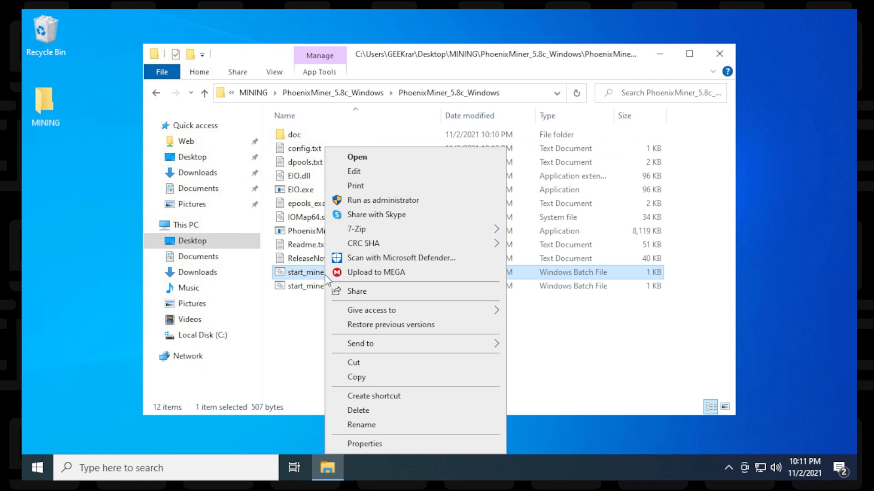
click(371, 172)
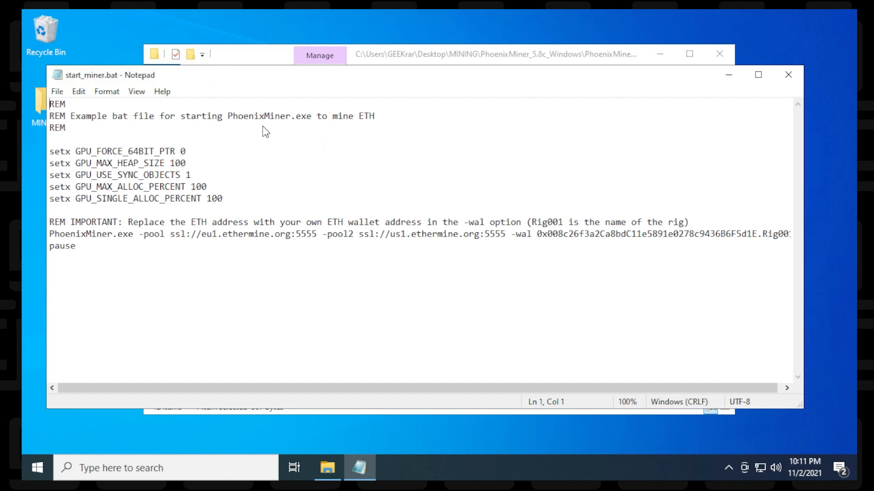
drag(799, 406, 844, 408)
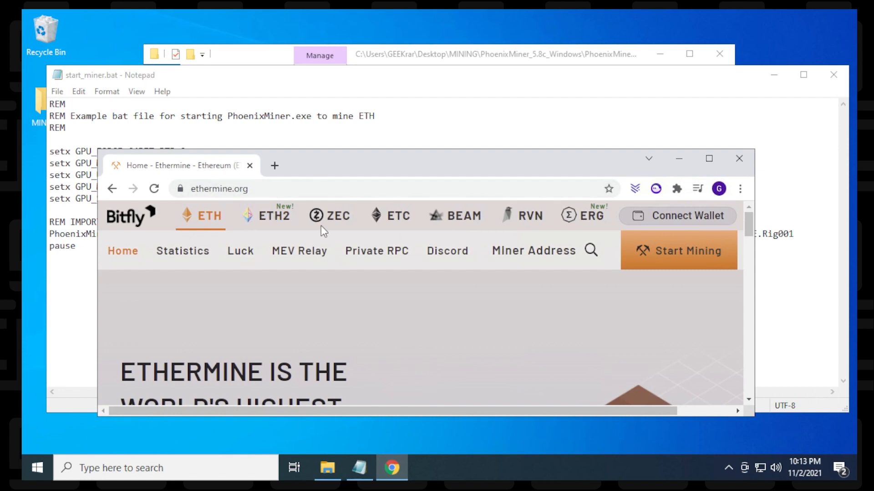
Look up the us1.ethermine.org server address in Ethermine's mining setup guide, and return to start_miner.bat in Notepad.
click(684, 254)
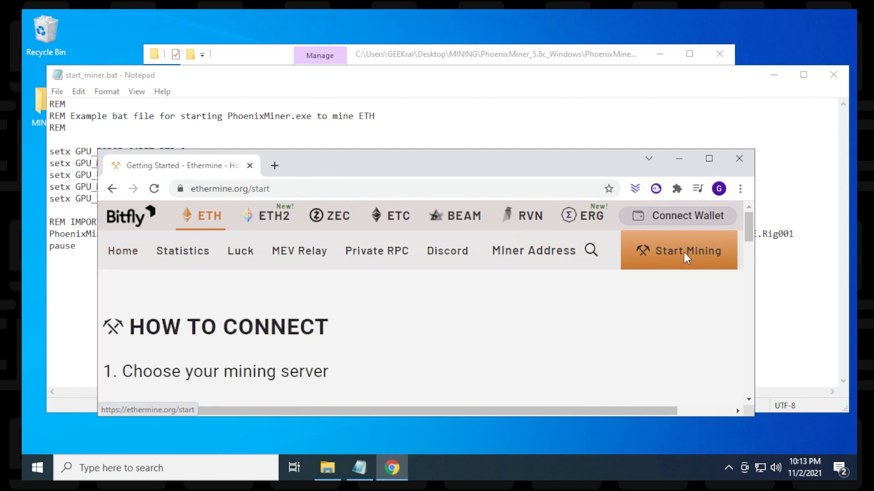
drag(749, 225, 752, 262)
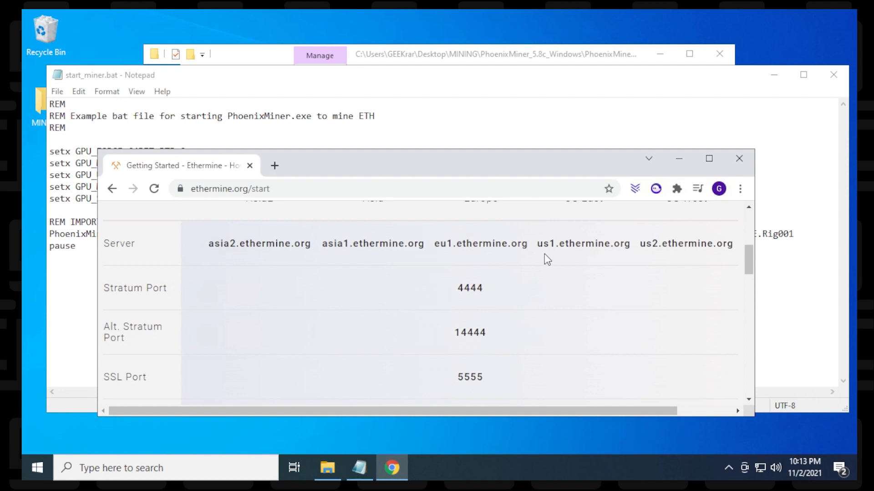
drag(539, 245, 628, 245)
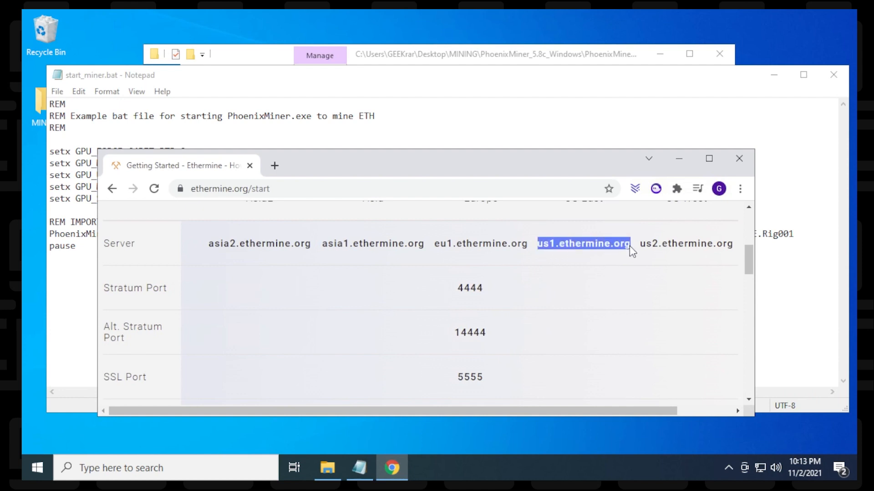
click(498, 101)
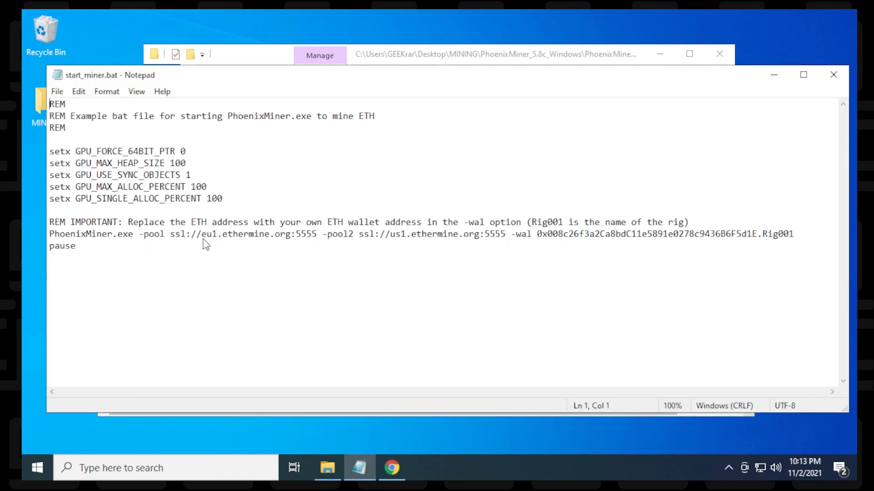
Replace the -pool server address in the PhoenixMiner command line with the copied us1.ethermine.org.
drag(203, 239, 228, 241)
right_click(232, 242)
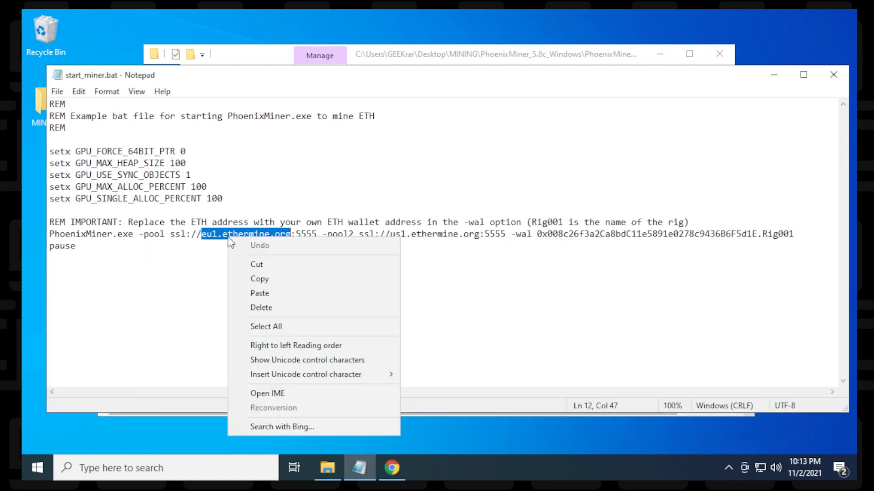
click(257, 290)
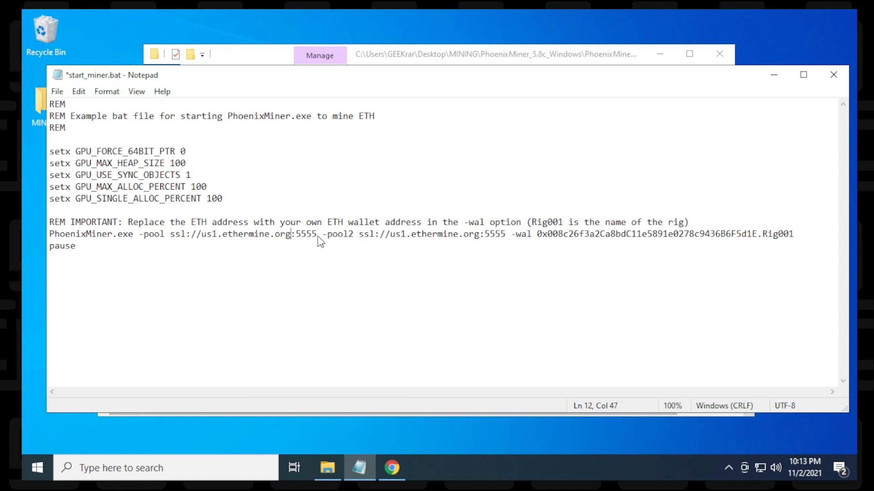
click(392, 468)
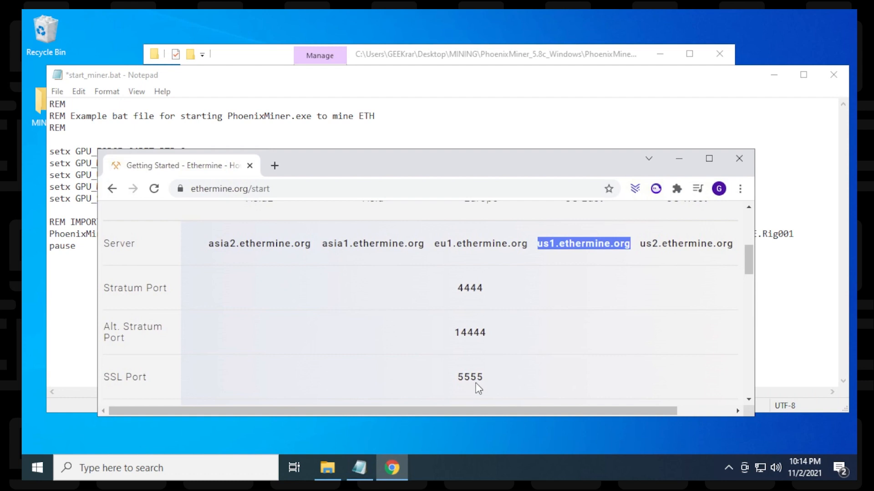
drag(641, 245, 681, 244)
right_click(657, 249)
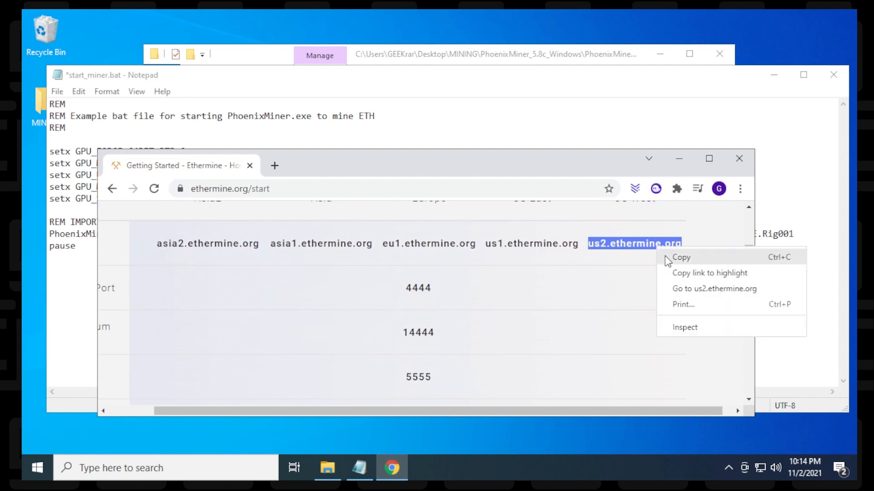
click(678, 257)
click(430, 80)
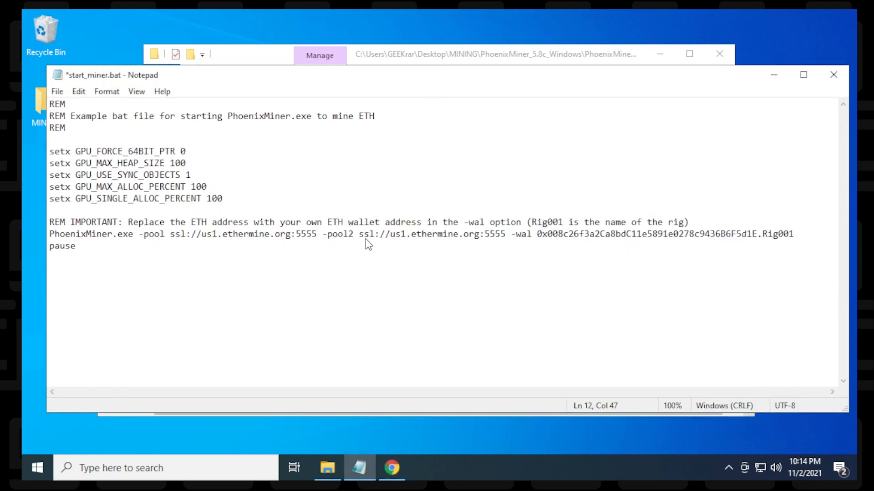
drag(390, 235, 479, 236)
right_click(460, 236)
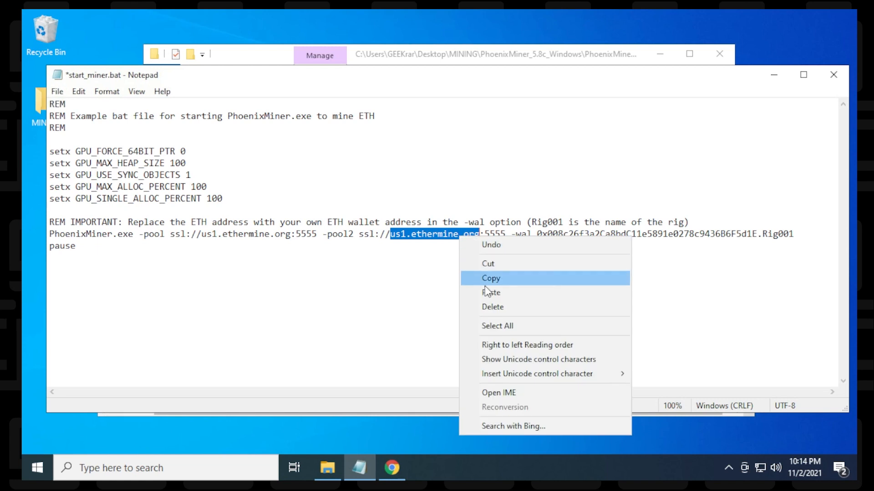
click(487, 292)
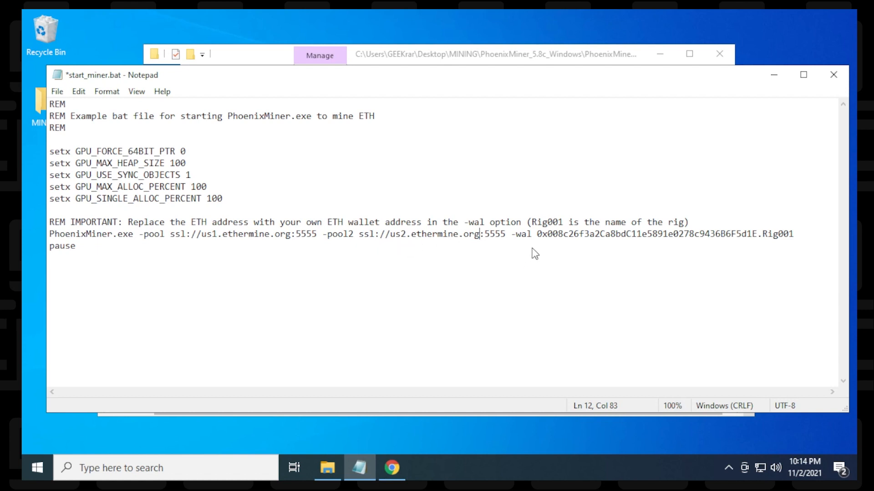
Replace the sample ETH address in the -wal option with the copied personal wallet address, keeping the rig name suffix.
drag(537, 234, 757, 235)
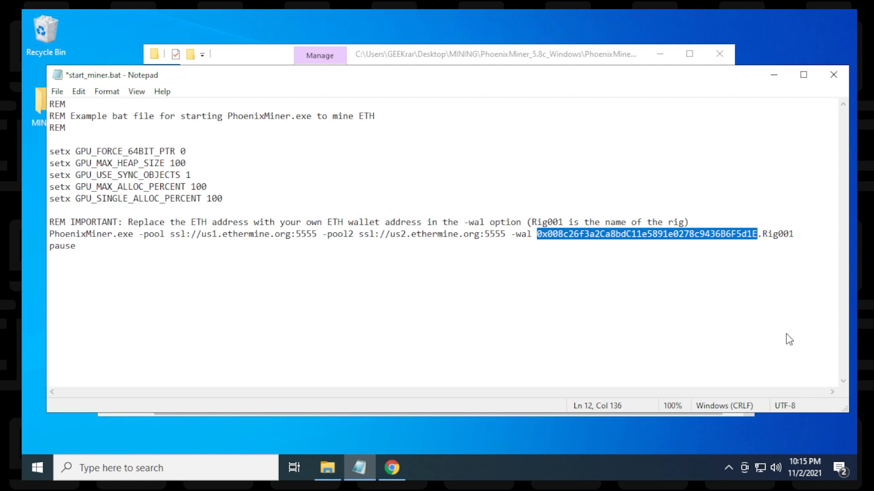
right_click(573, 234)
click(606, 291)
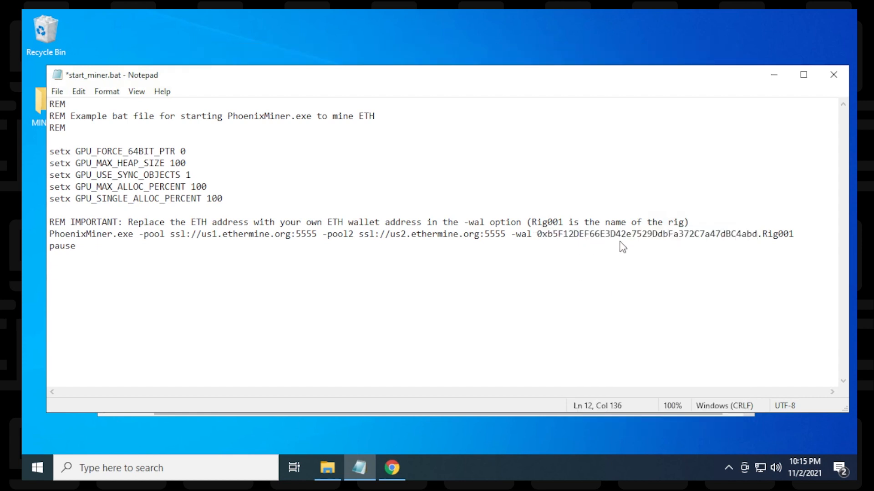
Change the rig name after the wallet address to CJworker and save start_miner.bat.
drag(764, 236, 759, 236)
click(761, 240)
drag(762, 236, 794, 239)
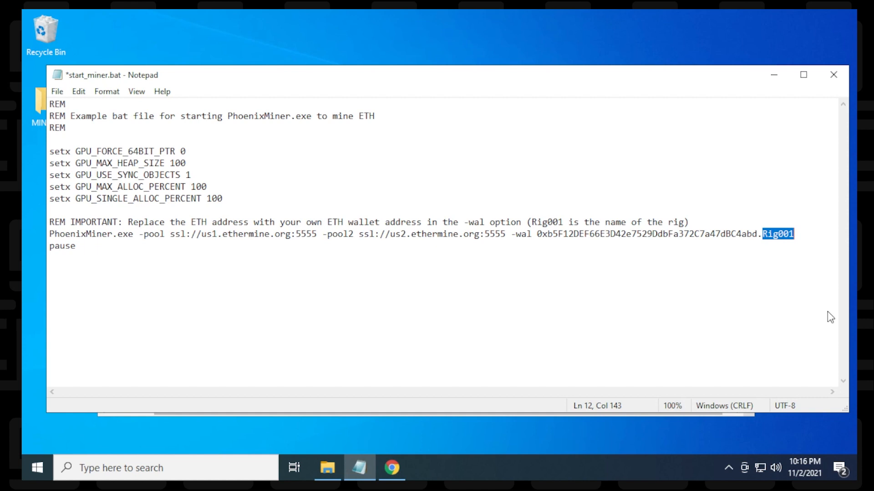
text(CJworker)
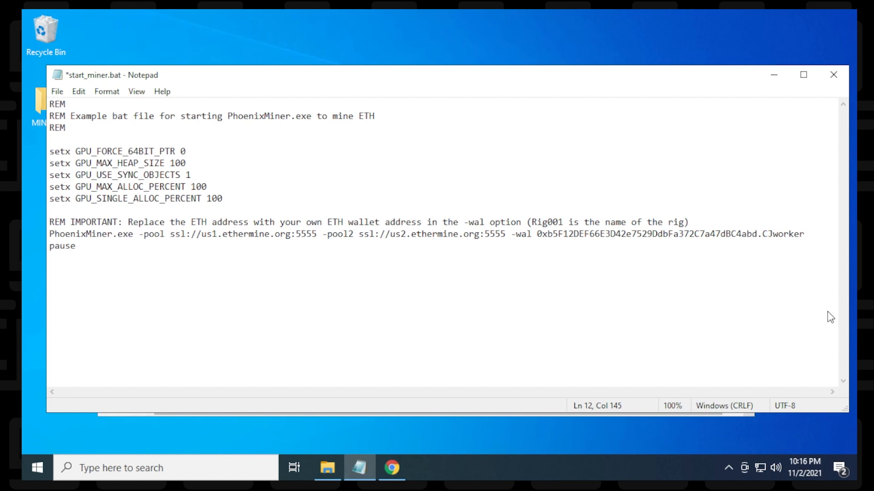
click(57, 92)
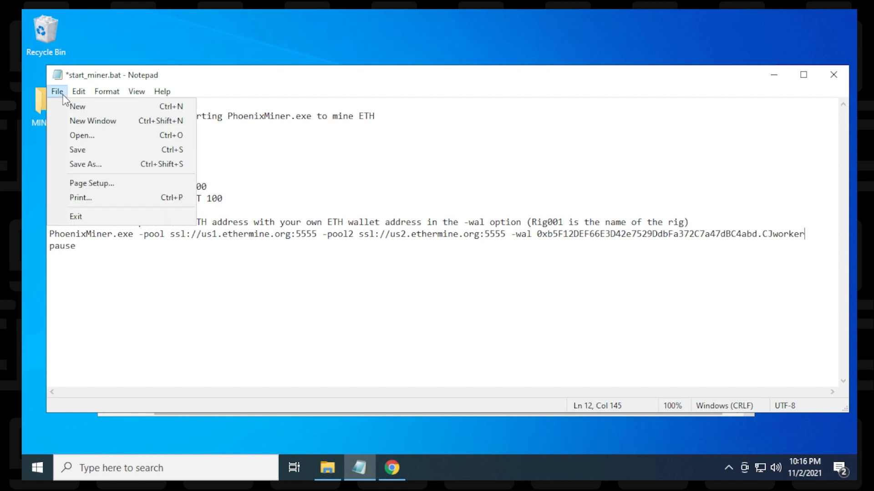
click(80, 151)
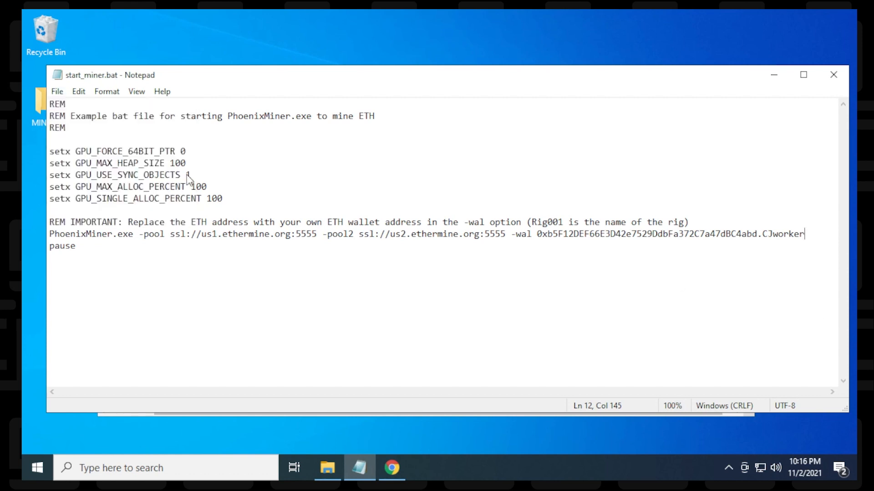
Close Notepad and the browser, and run start_miner.bat with phoenixminer.exe allowed through Windows Defender Firewall on public networks.
click(845, 79)
click(744, 163)
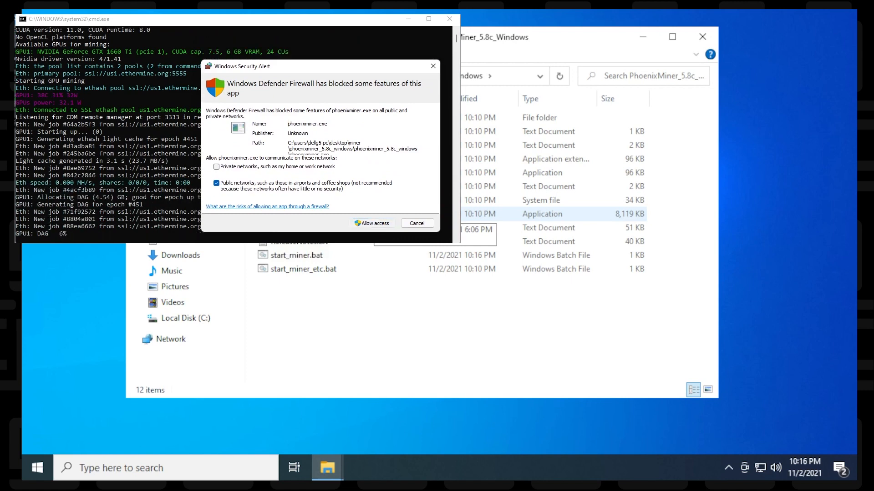
click(376, 223)
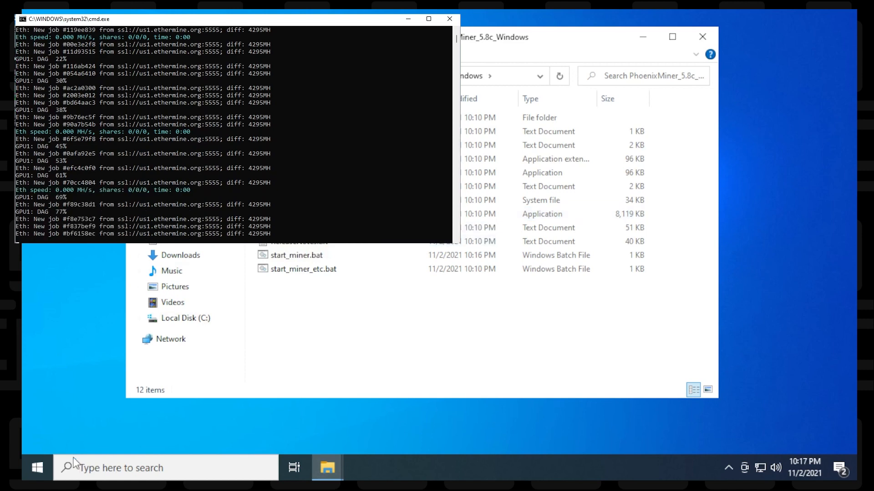
Look up the wallet address on ethermine.org in Chrome and examine the workers, unpaid balance, hashrate and shares on its dashboard.
click(35, 463)
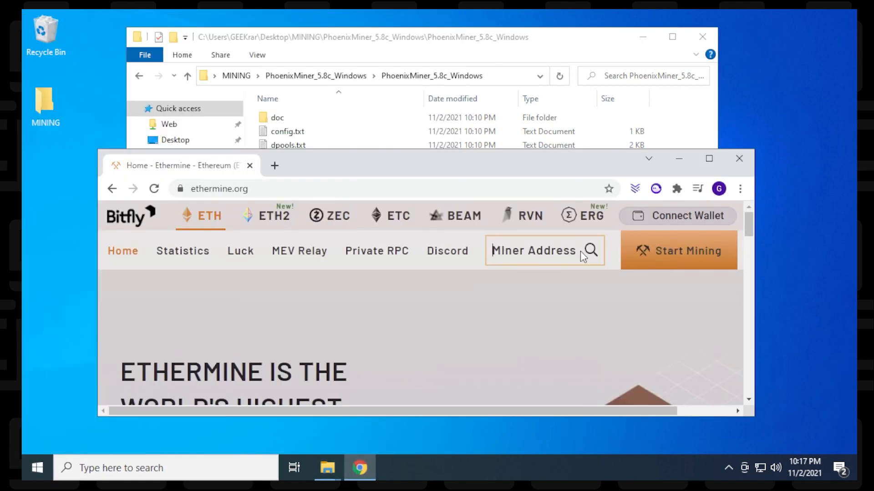
click(581, 251)
key(ctrl+v)
click(529, 278)
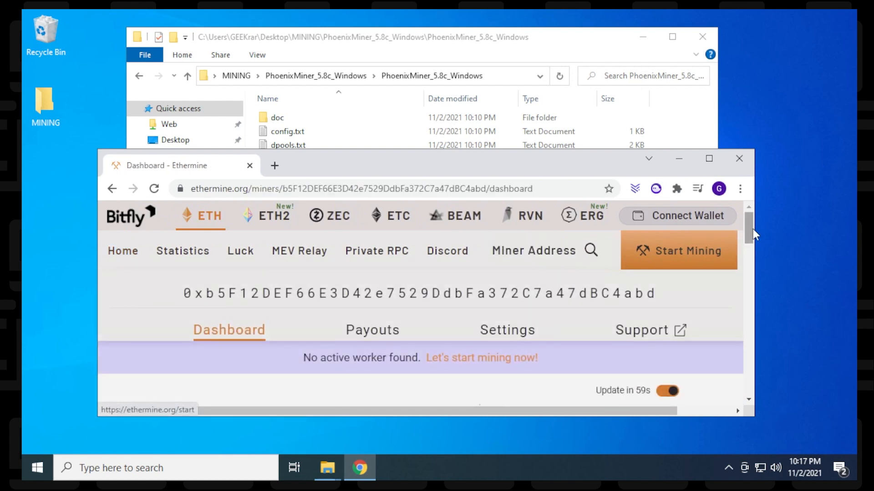
drag(748, 229, 744, 256)
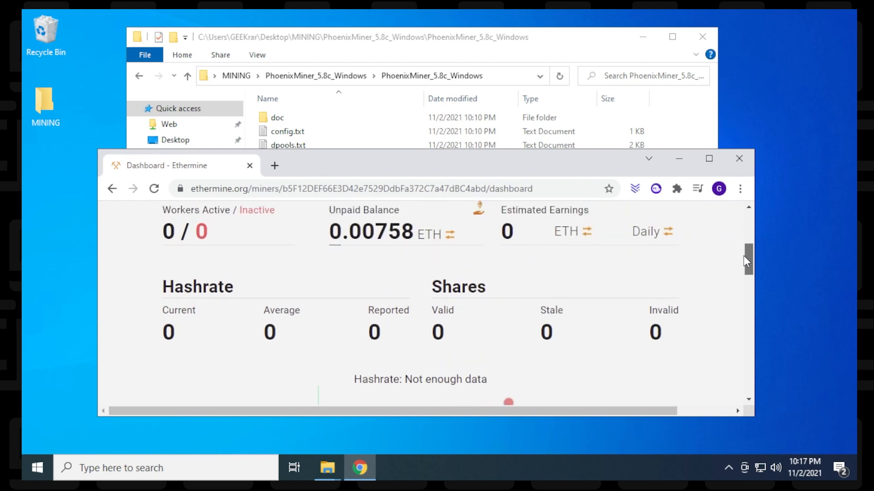